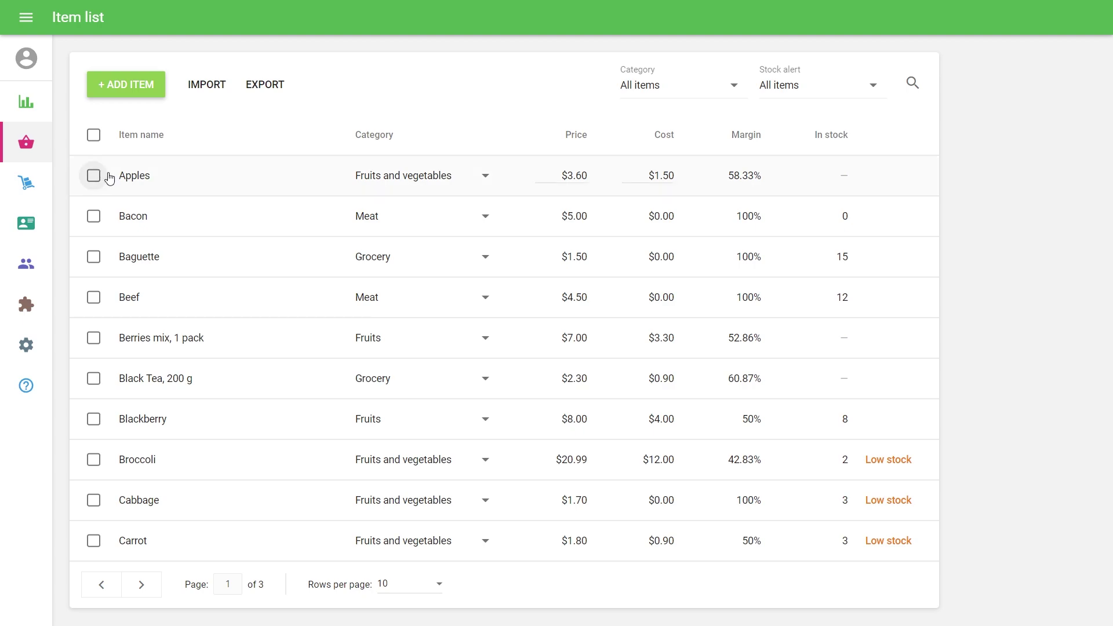
Step: Turn on stock tracking for Apples with 15 in stock and a low-stock level of 5, and save
click(285, 174)
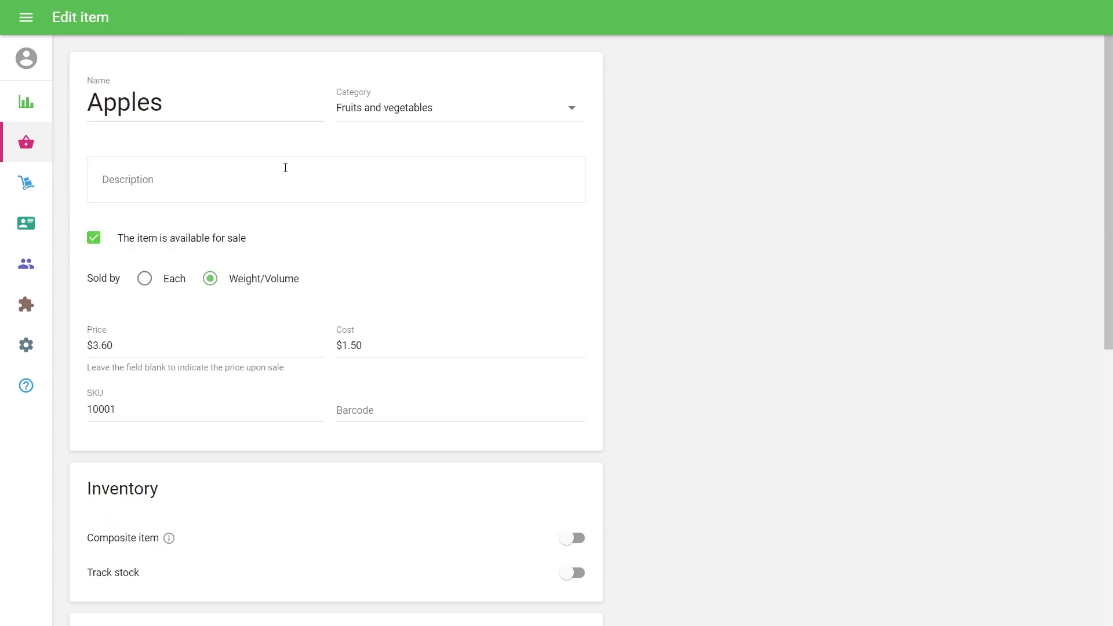
scroll(691, 234, down, 6)
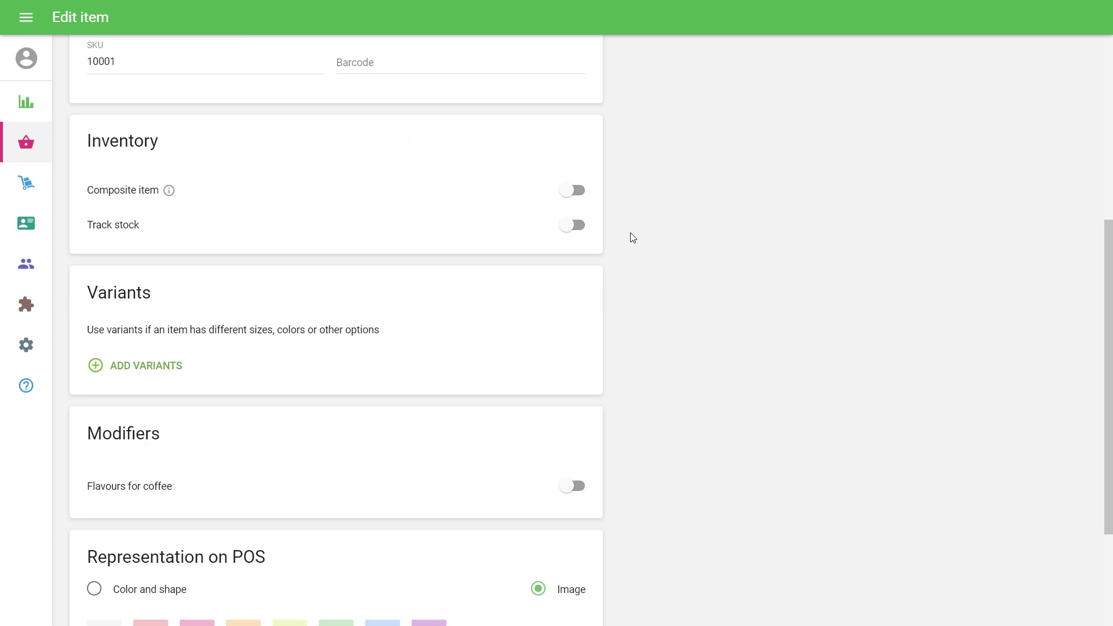
click(561, 223)
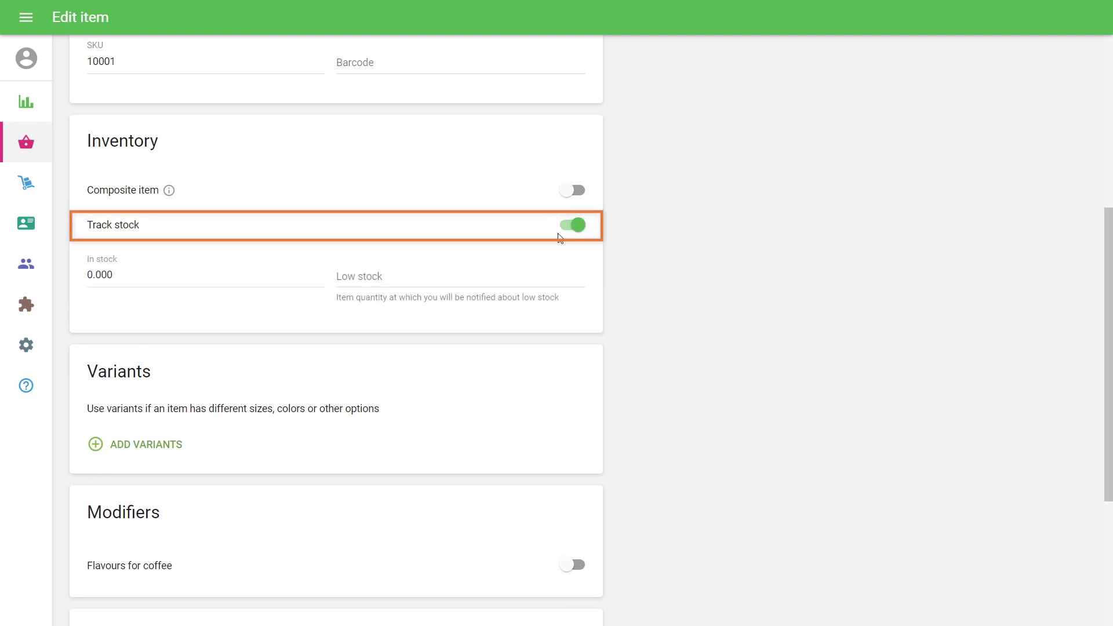
click(119, 275)
text(15)
click(356, 276)
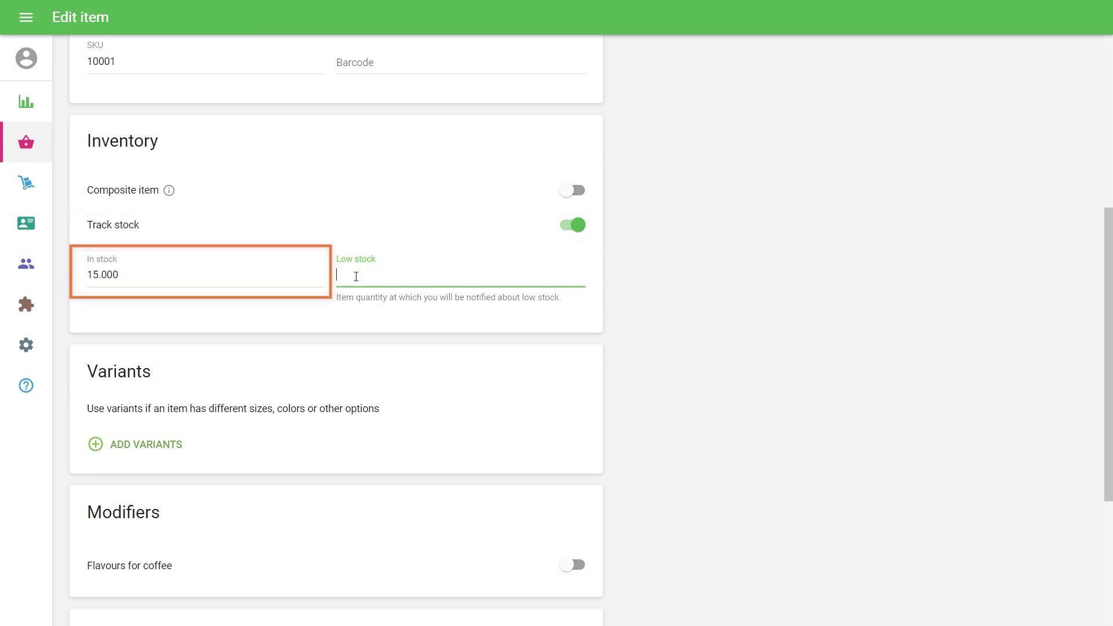
text(5)
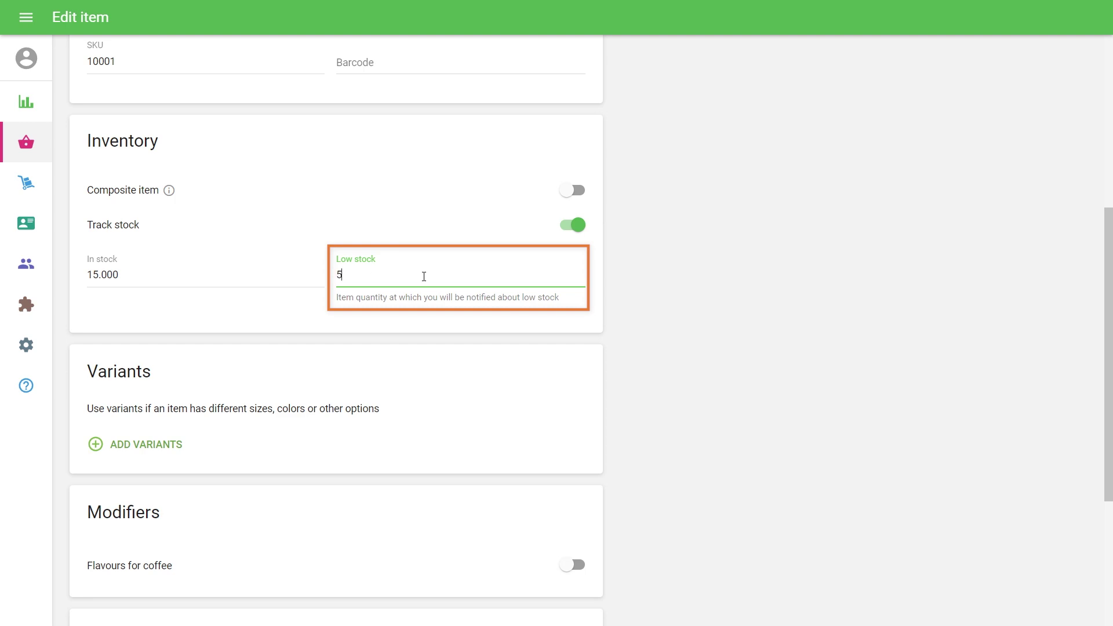
click(624, 266)
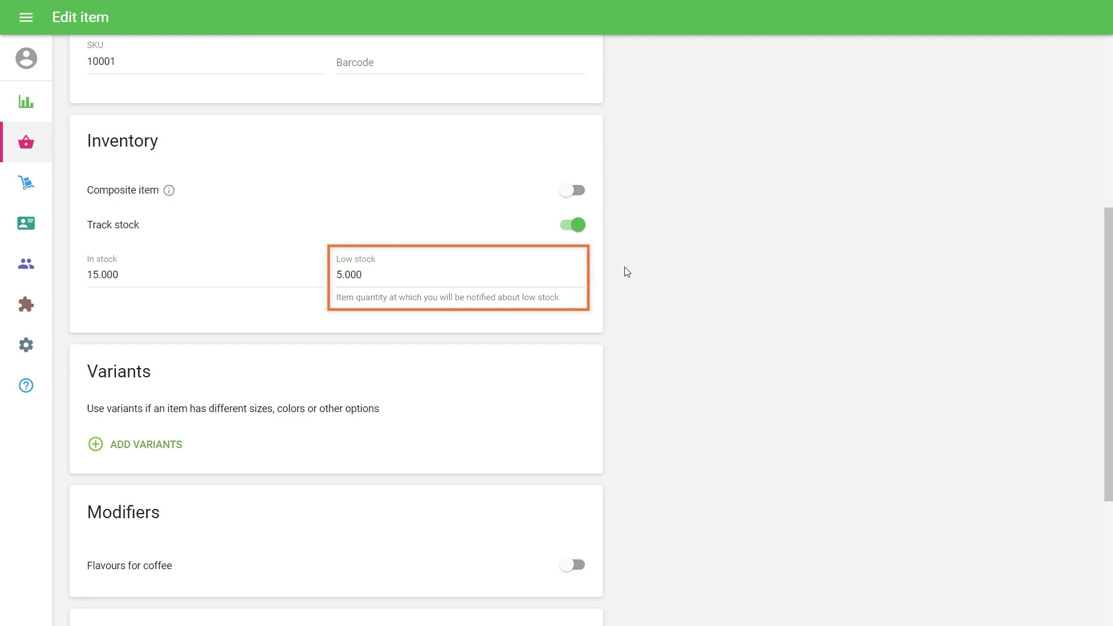
scroll(632, 290, down, 4)
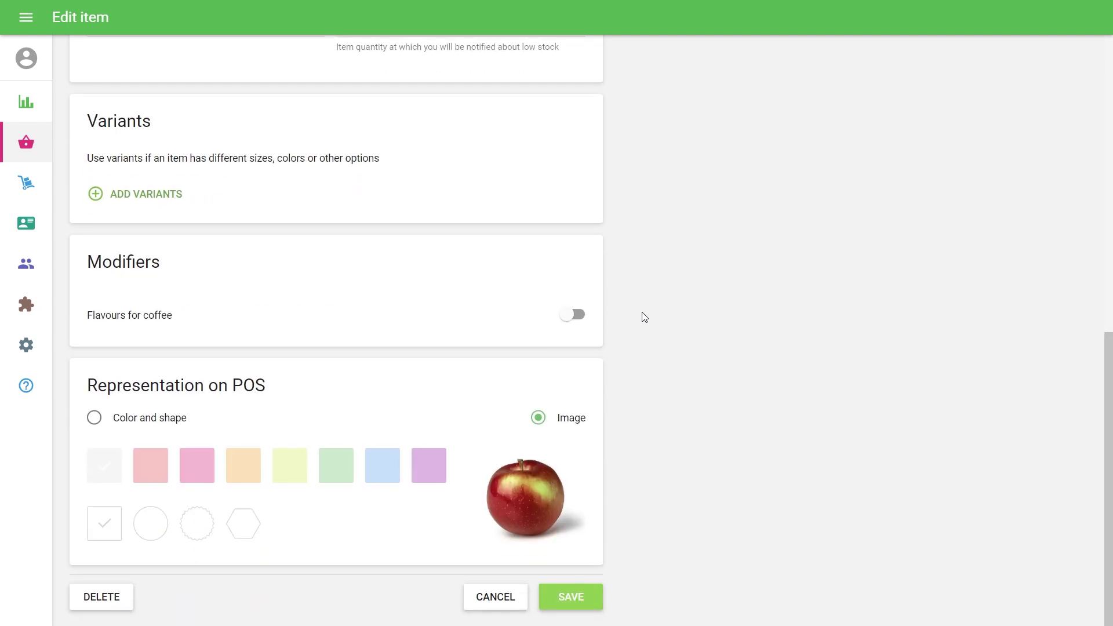
click(583, 608)
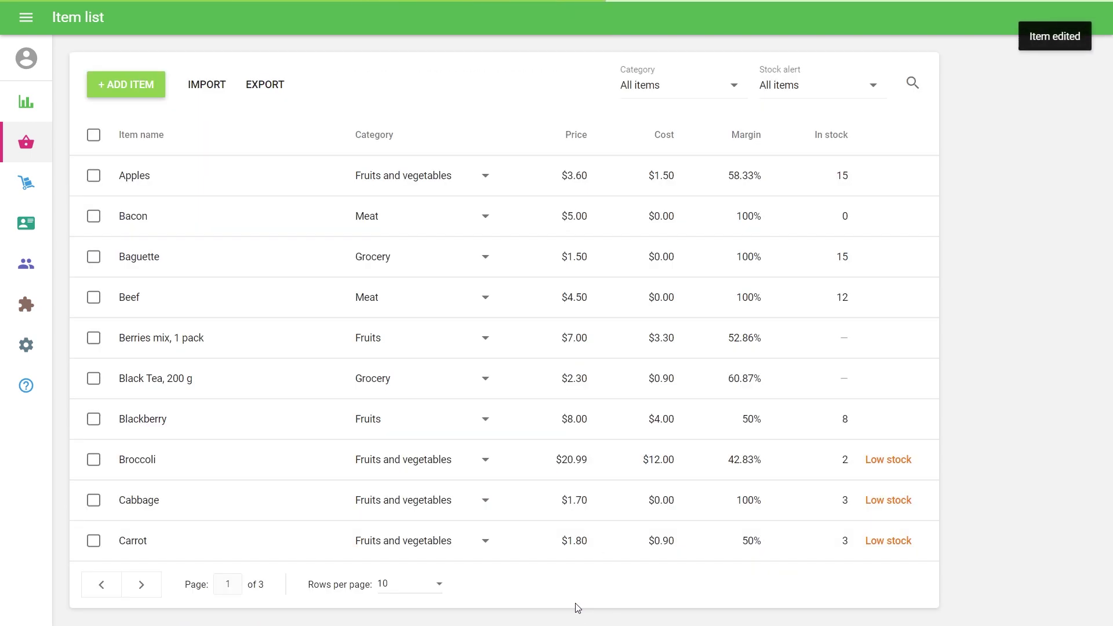
click(241, 338)
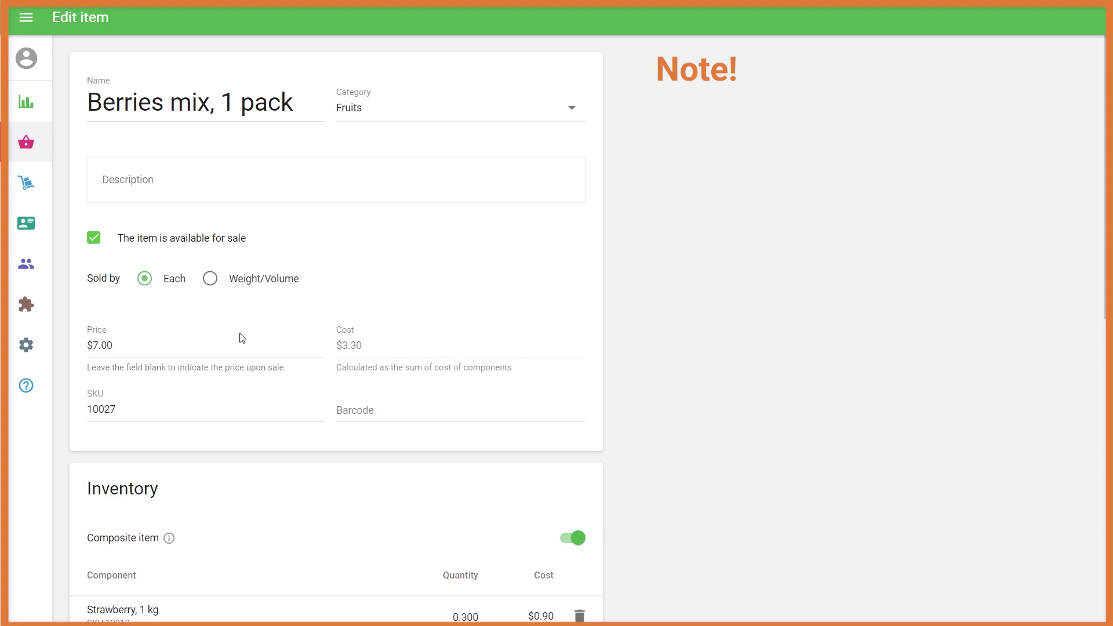
scroll(643, 350, down, 5)
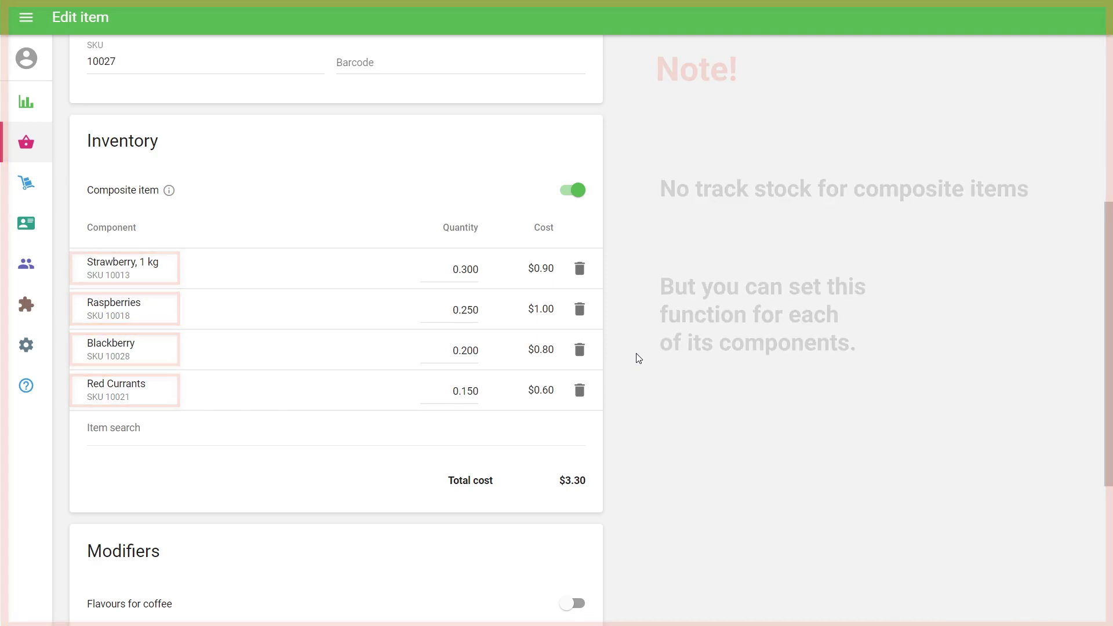
scroll(633, 371, down, 5)
click(574, 597)
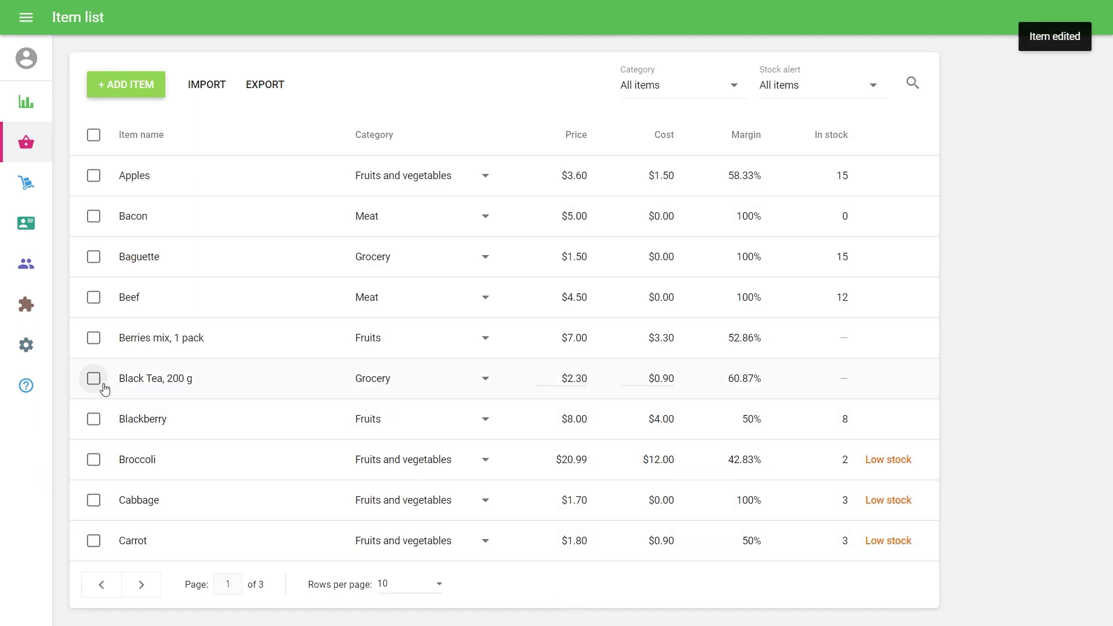
Step: Save Settings > Features with low stock notifications and negative stock alerts on, then open Owner > Account
click(26, 344)
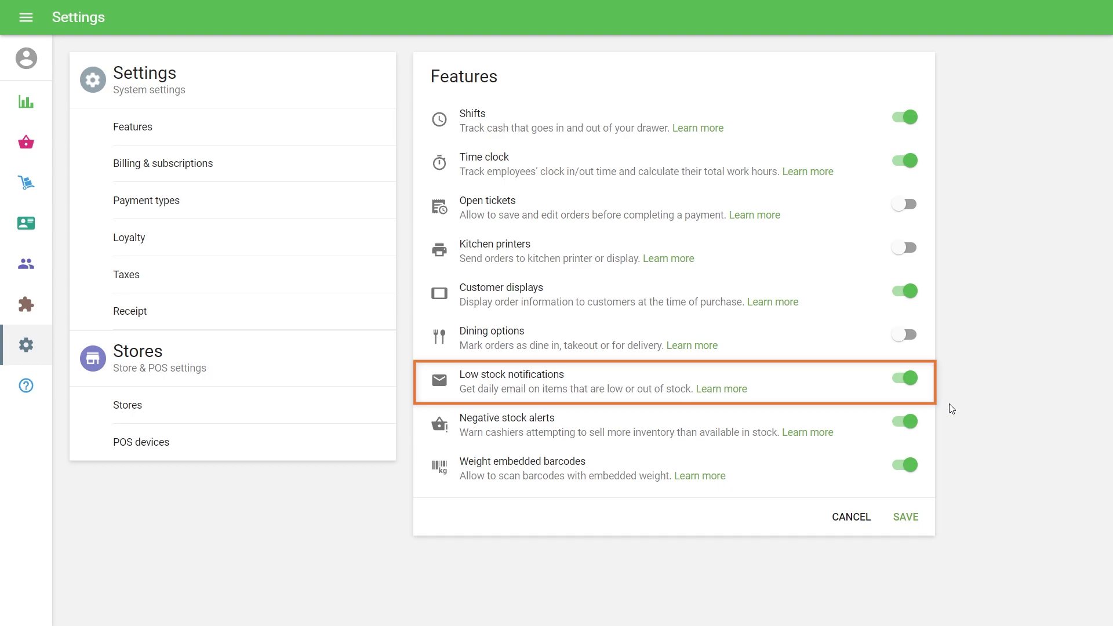
click(913, 532)
click(26, 24)
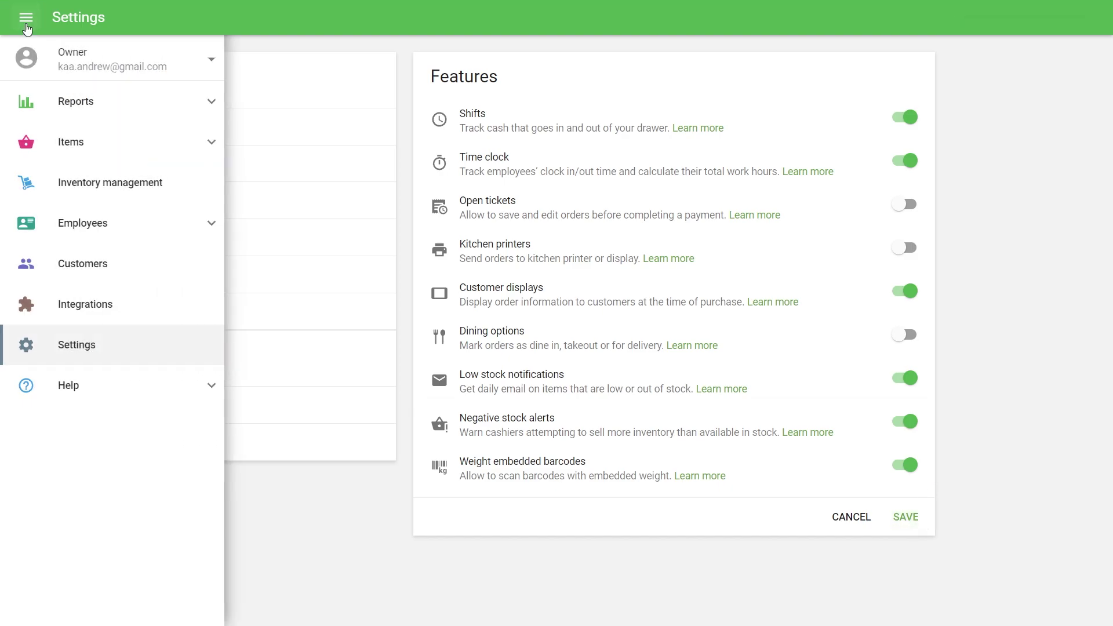
click(168, 64)
click(191, 86)
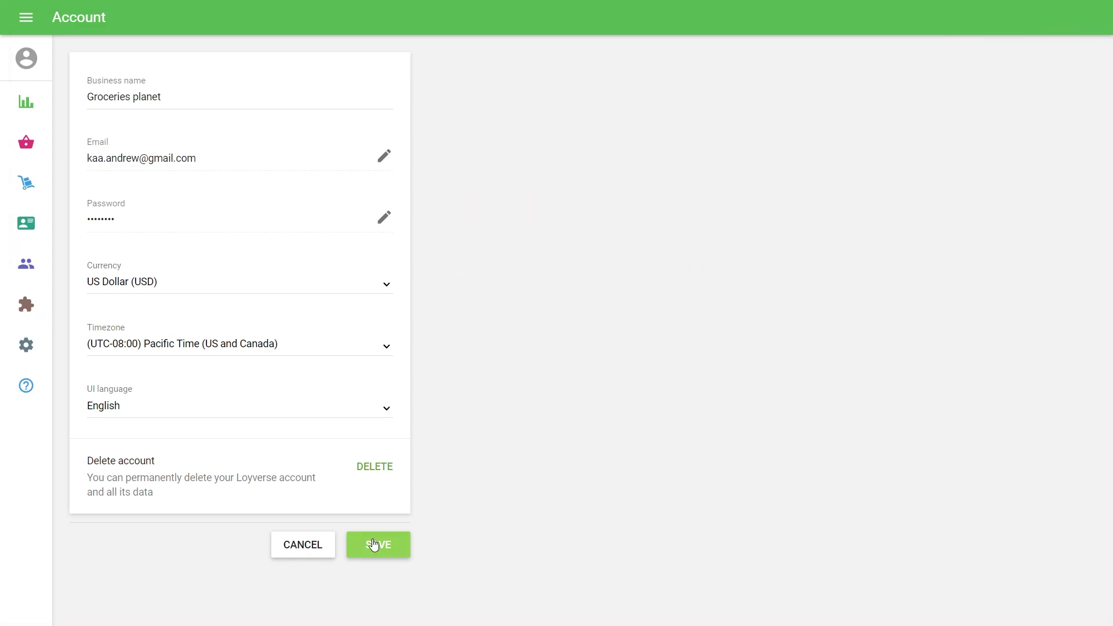
Step: Open the Item list and view the Stock alert filter options, keeping All items selected
click(26, 142)
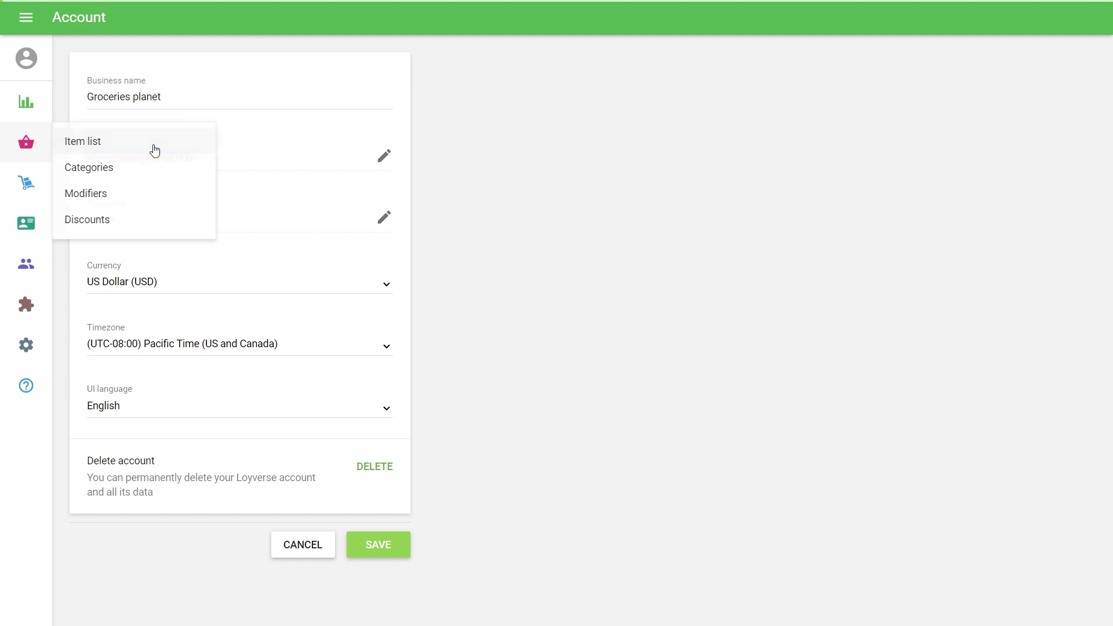
click(155, 150)
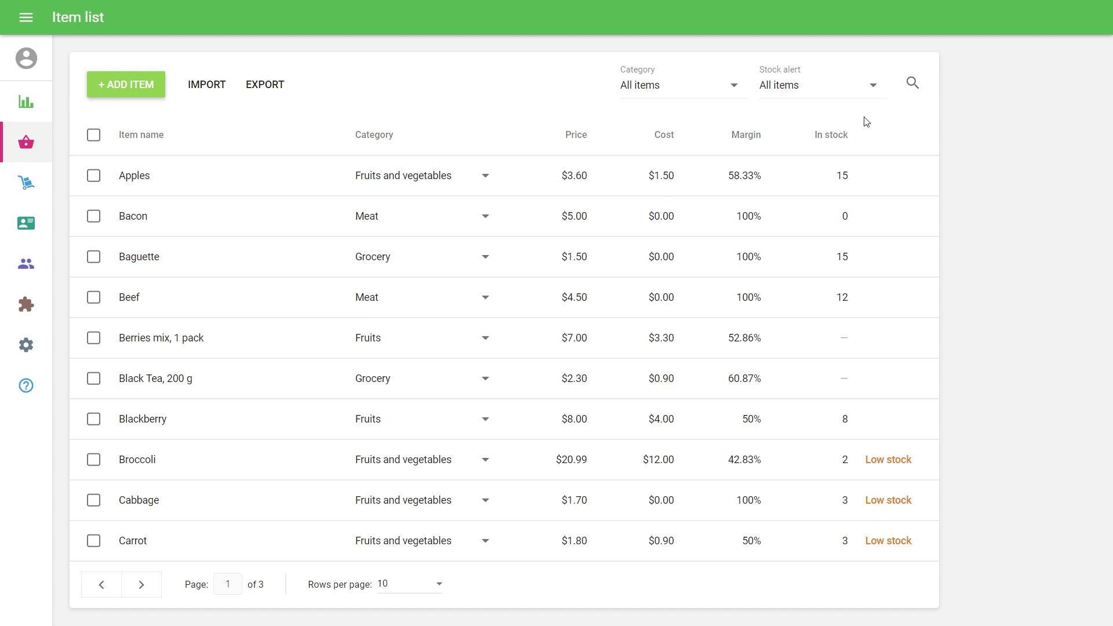
click(853, 88)
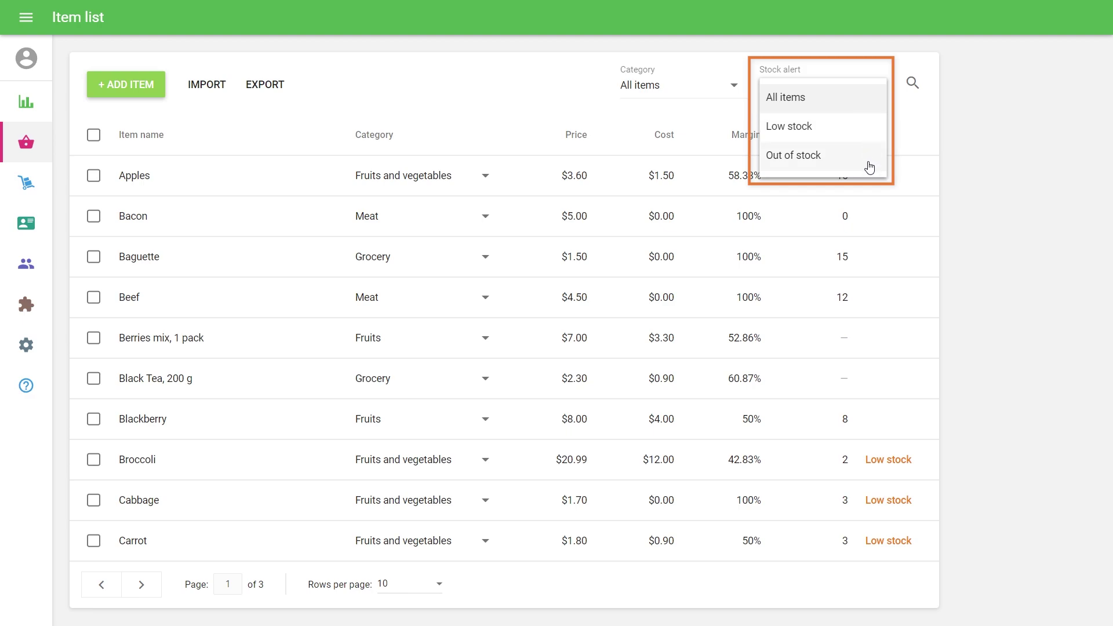
click(998, 146)
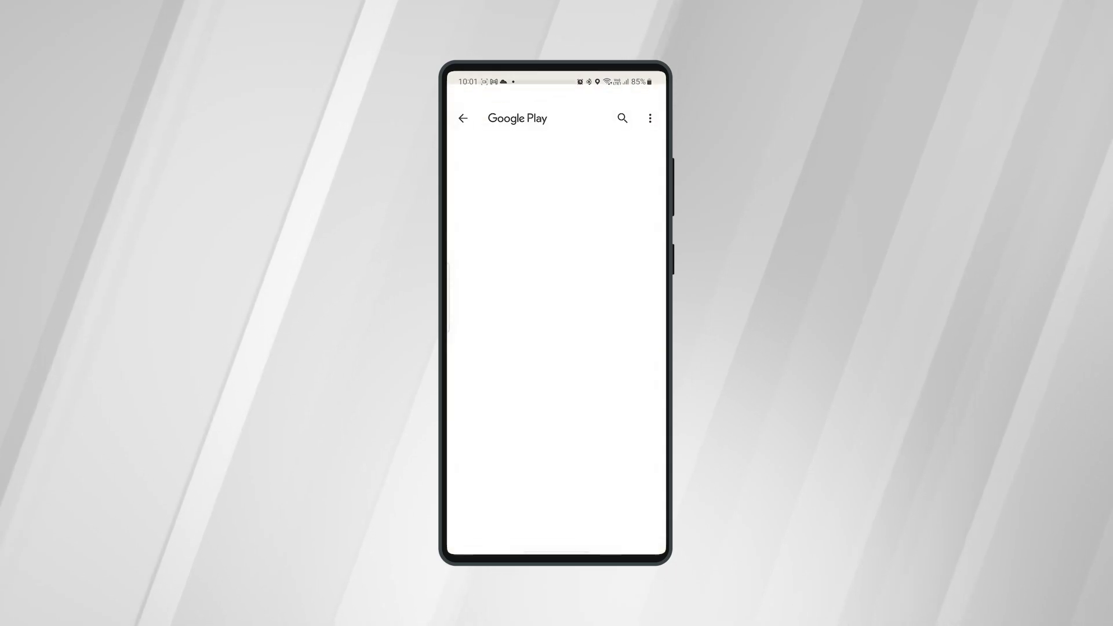
Step: Install Loyverse Dashboard on the phone and bring up its All items / Low stock / Out of stock filter
click(542, 230)
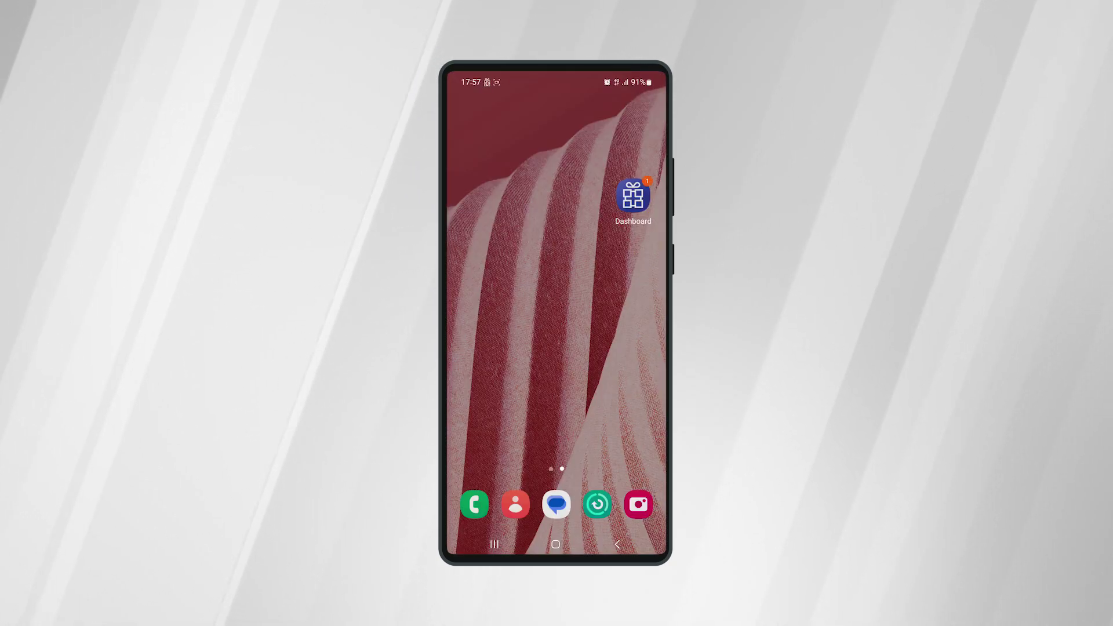
drag(583, 157, 584, 360)
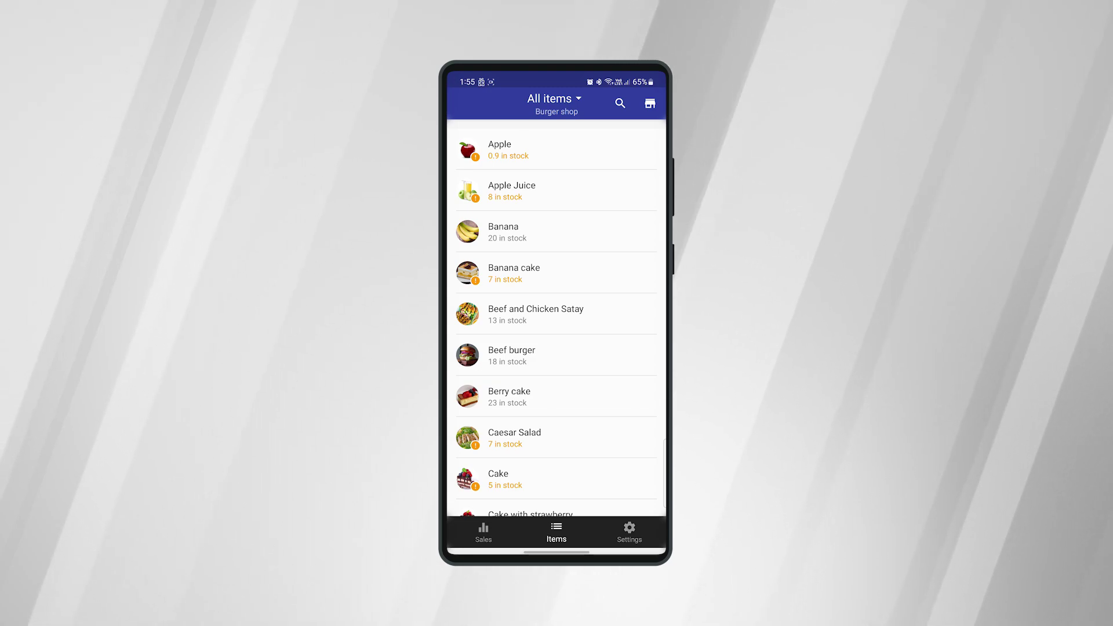
click(554, 98)
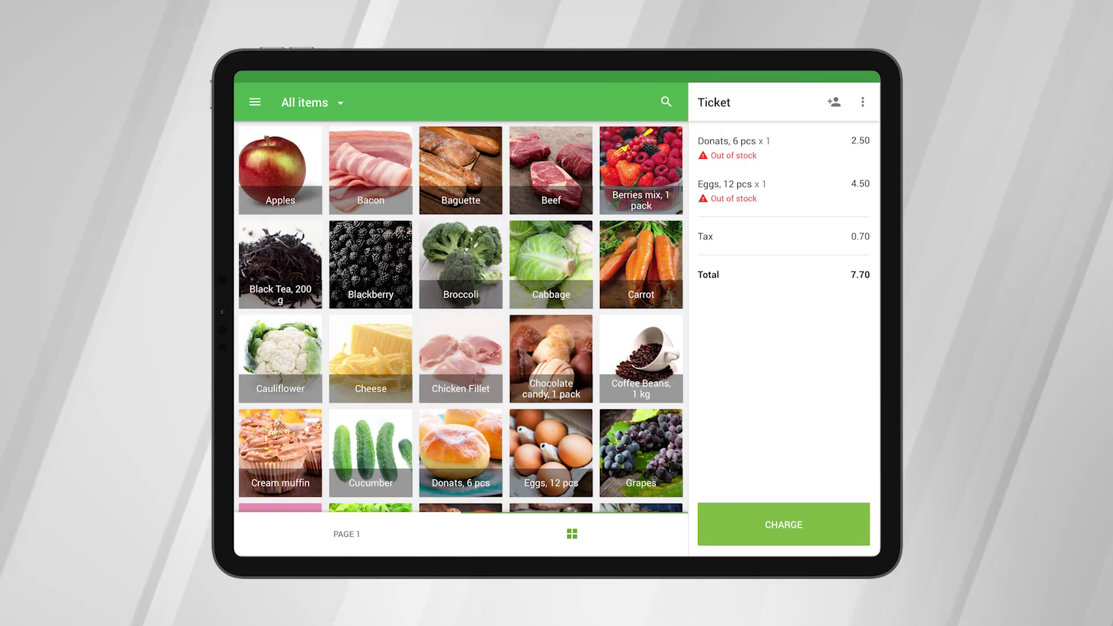
Step: Put Cream muffin x 3 on the POS ticket, triggering the only-2-in-stock warning
click(280, 452)
double_click(280, 452)
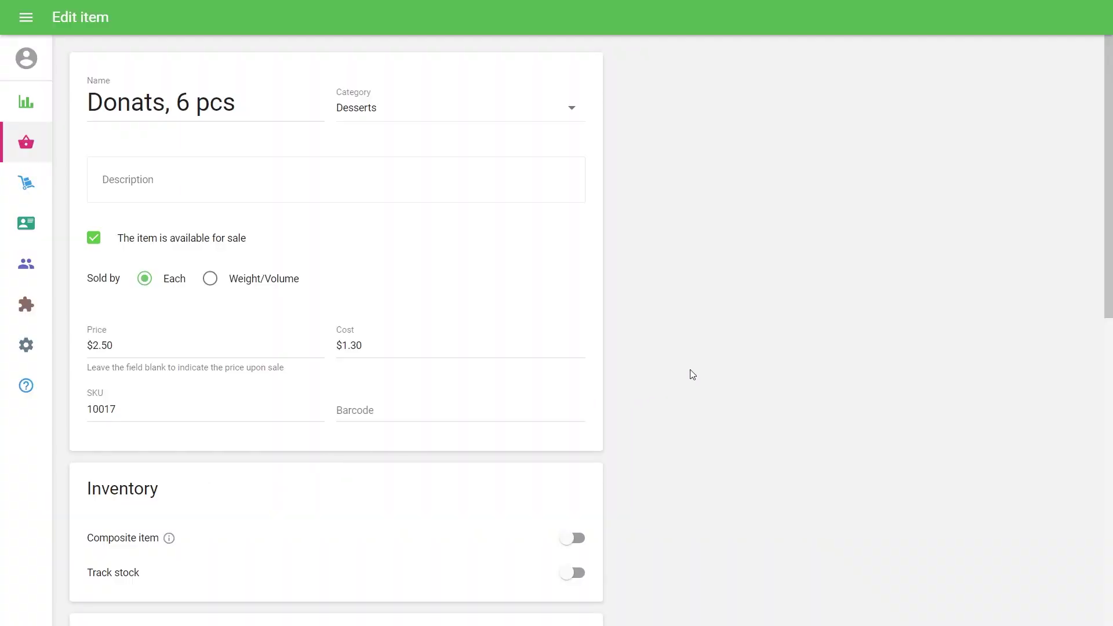
Step: Enable stock tracking for Donats, 6 pcs with 10 in stock and a low-stock level of 4, and save
scroll(692, 375, down, 4)
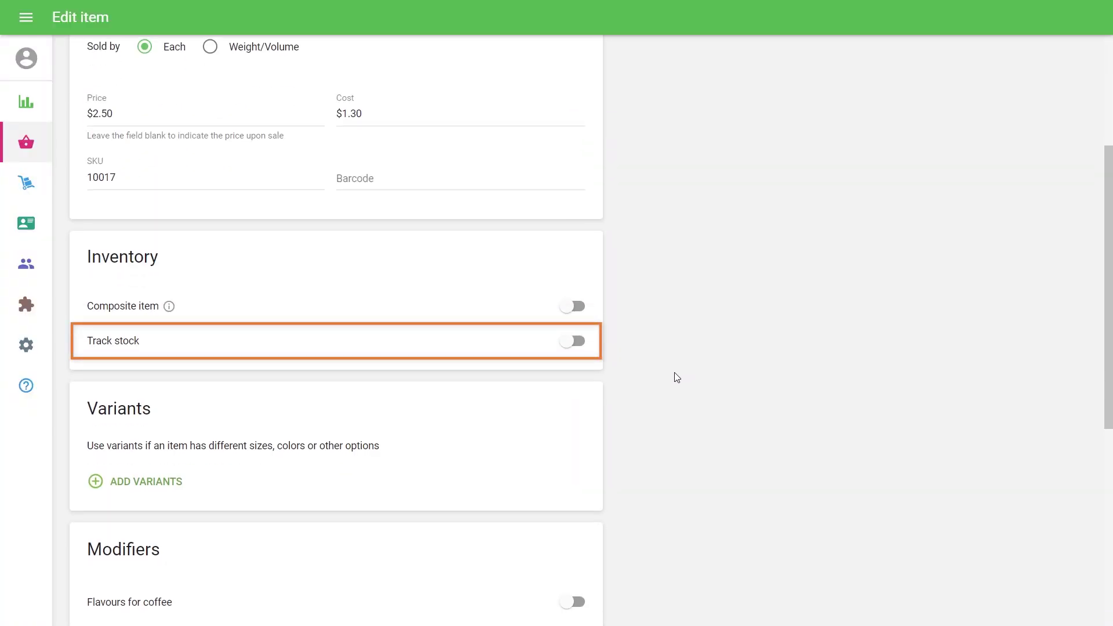
click(573, 341)
click(203, 400)
text(10)
key(Tab)
text(4)
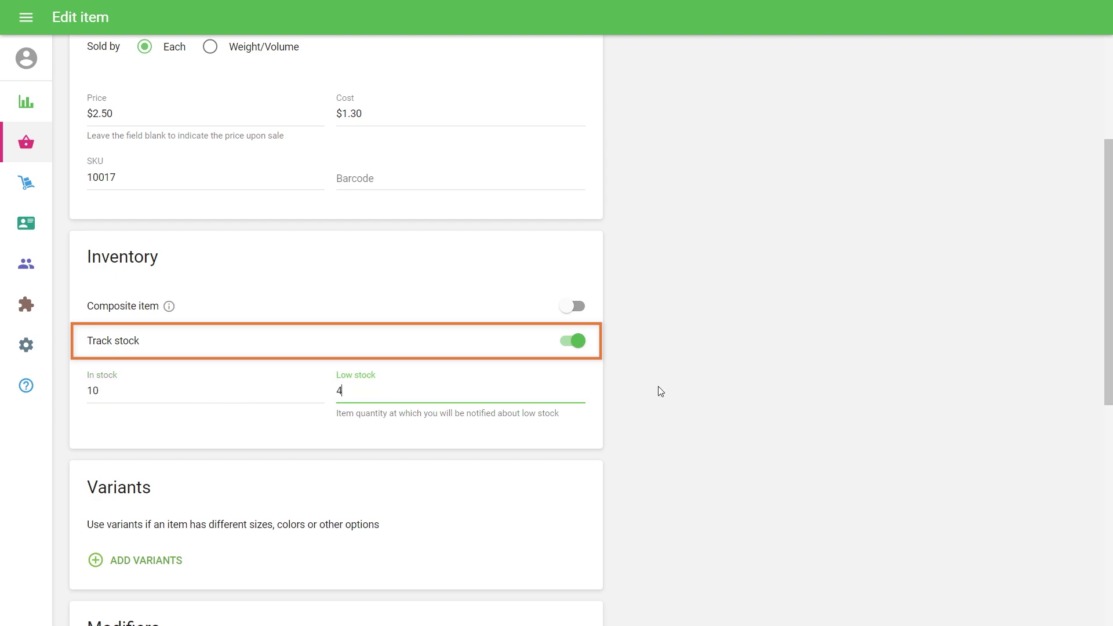
scroll(657, 389, down, 8)
click(576, 596)
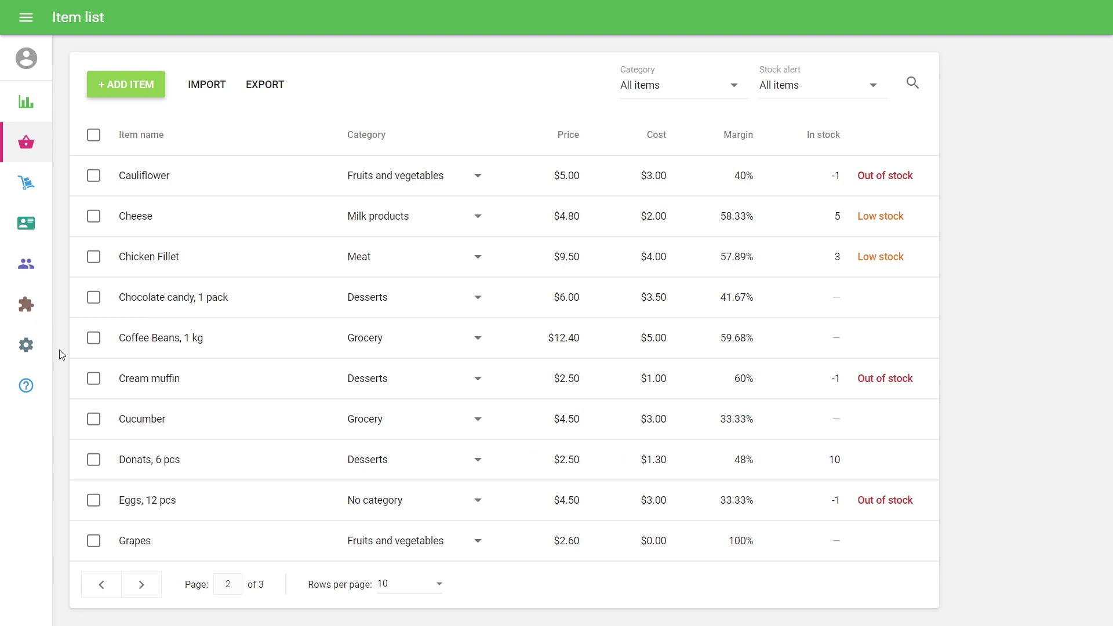
Step: Switch on the Negative stock alerts toggle under Features and save
click(26, 345)
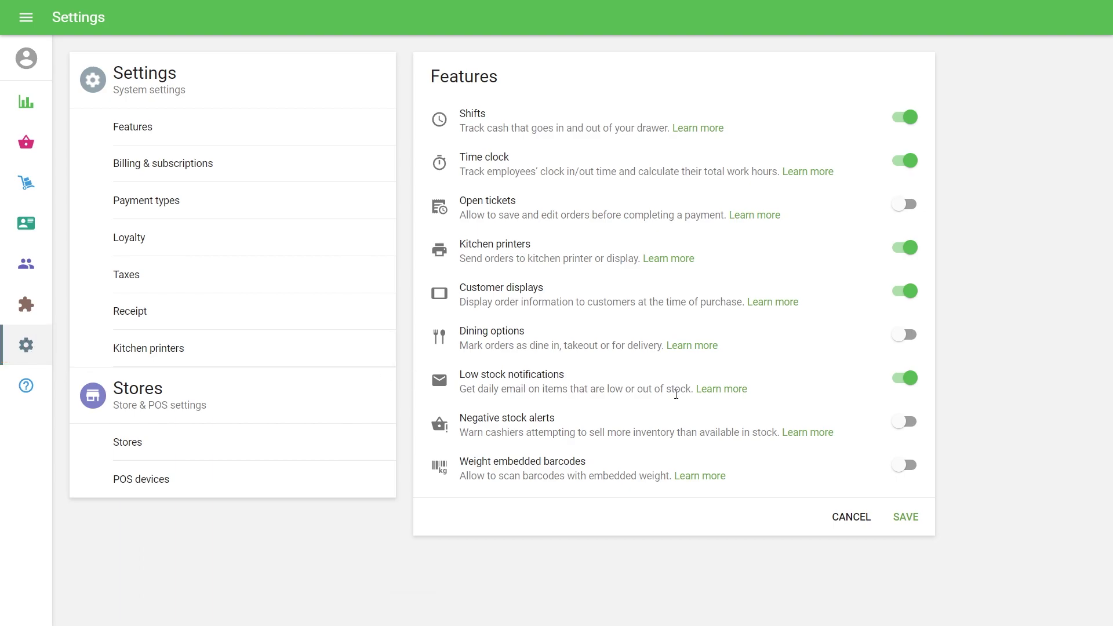
click(903, 423)
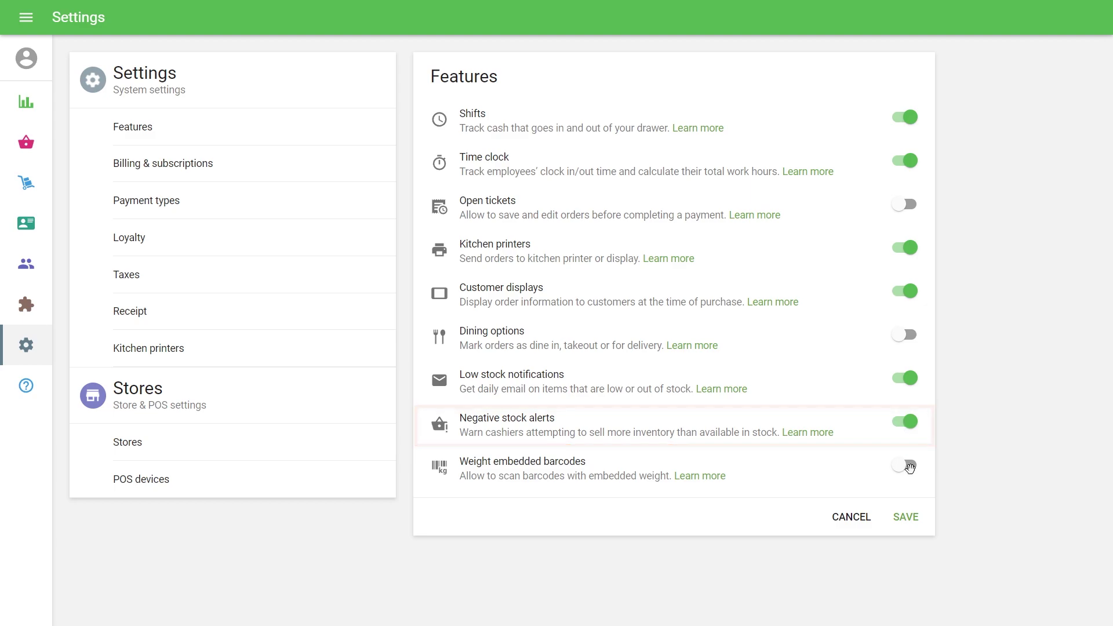
click(908, 519)
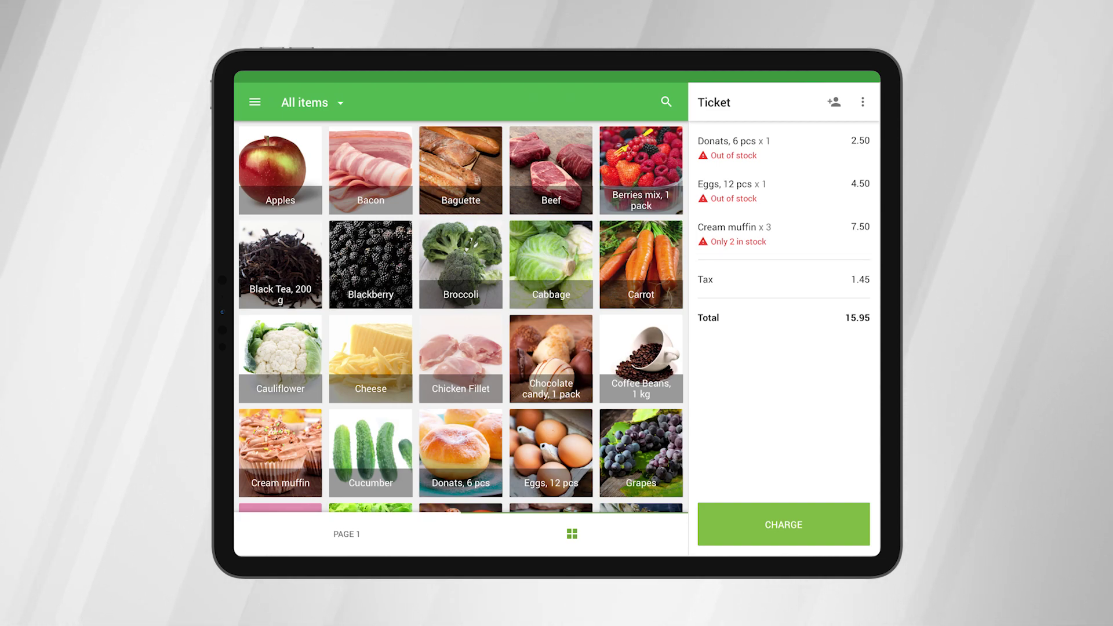
Step: Reduce the Donats, 6 pcs ticket line to 2 and charge the 5.50 total by card
click(461, 449)
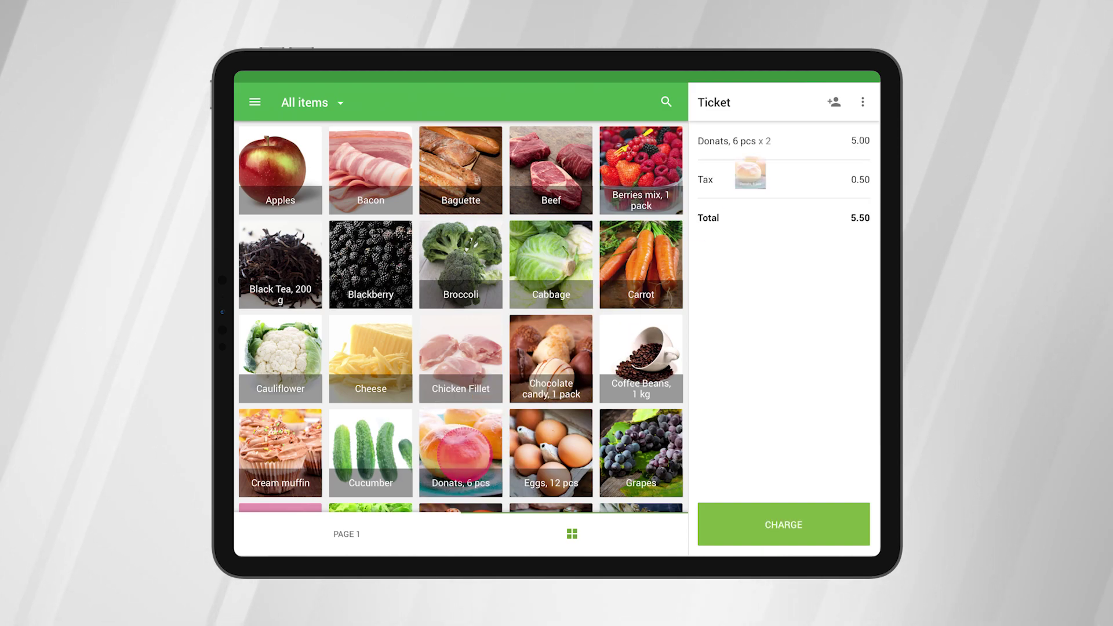
click(461, 452)
click(460, 452)
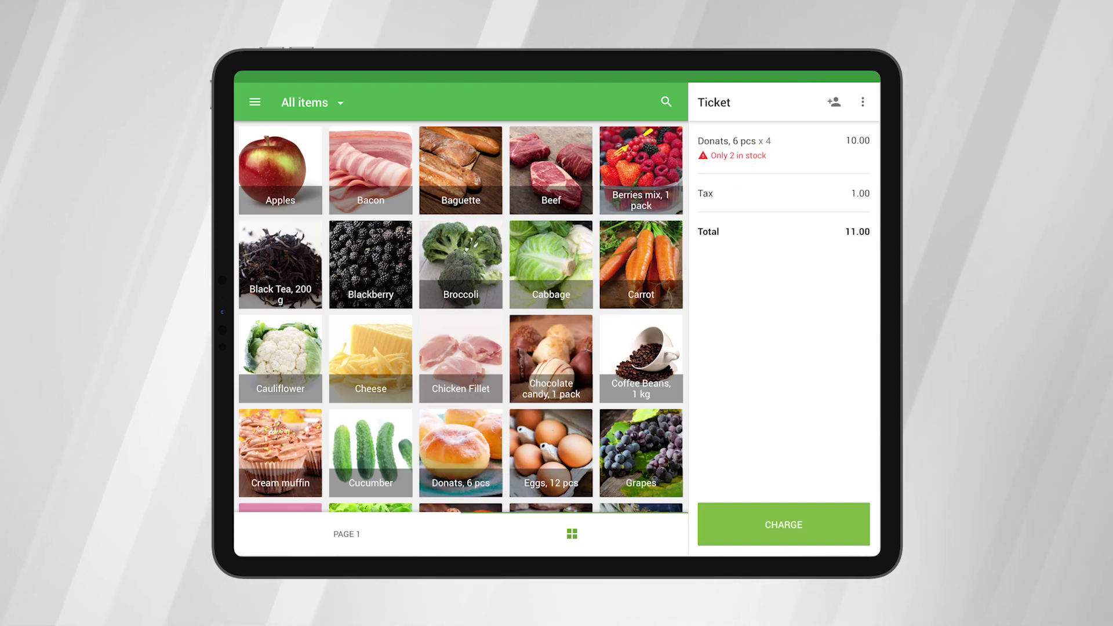
click(765, 145)
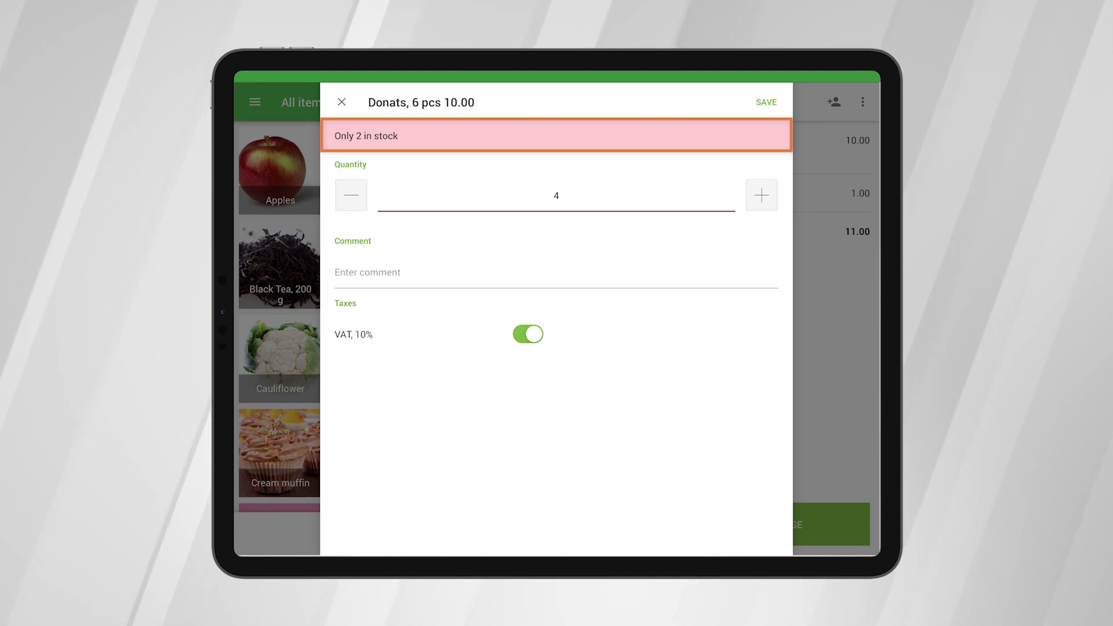
click(350, 196)
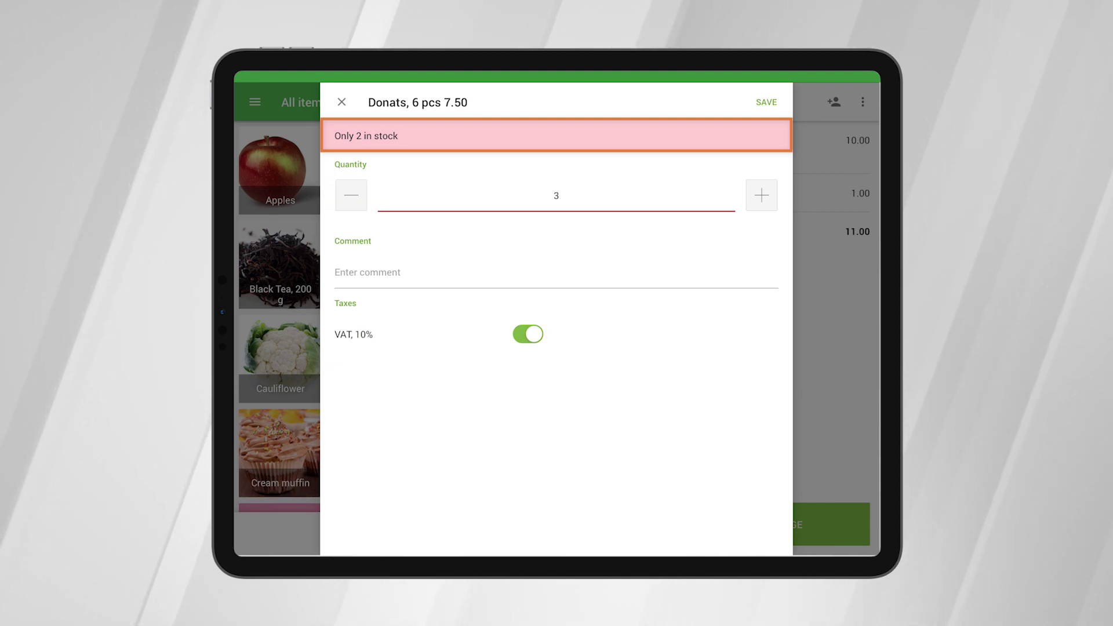
click(351, 195)
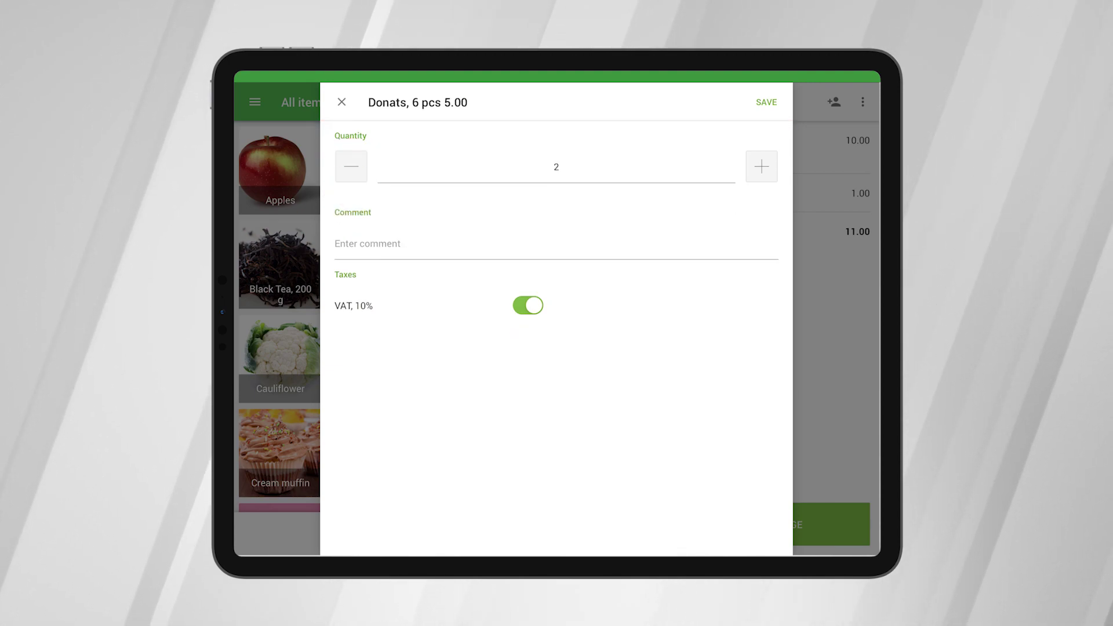
click(766, 102)
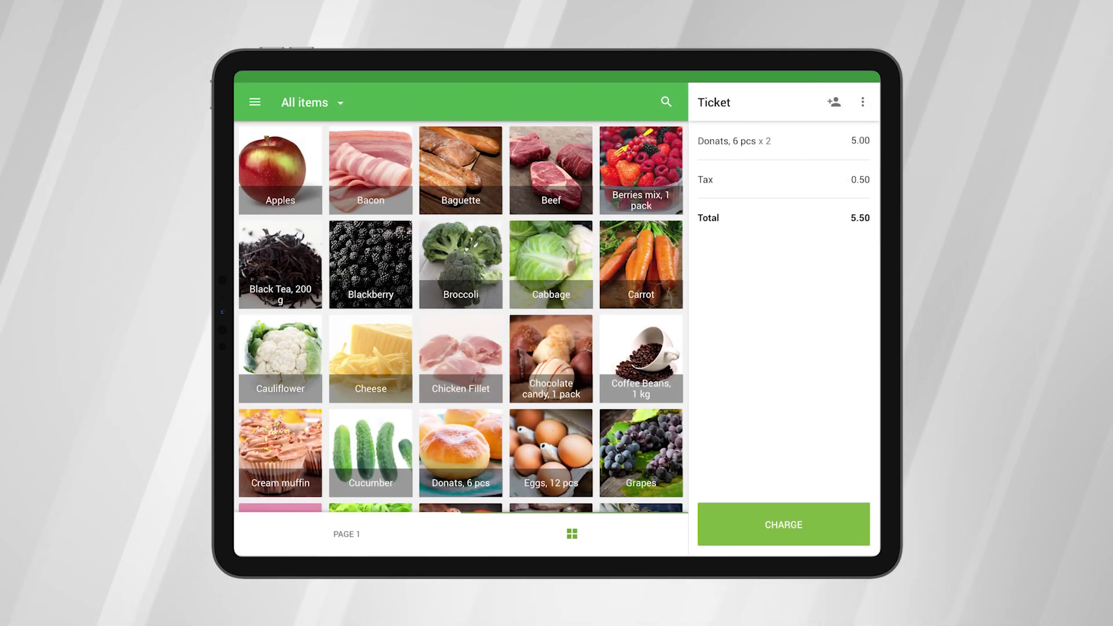
click(783, 524)
click(623, 366)
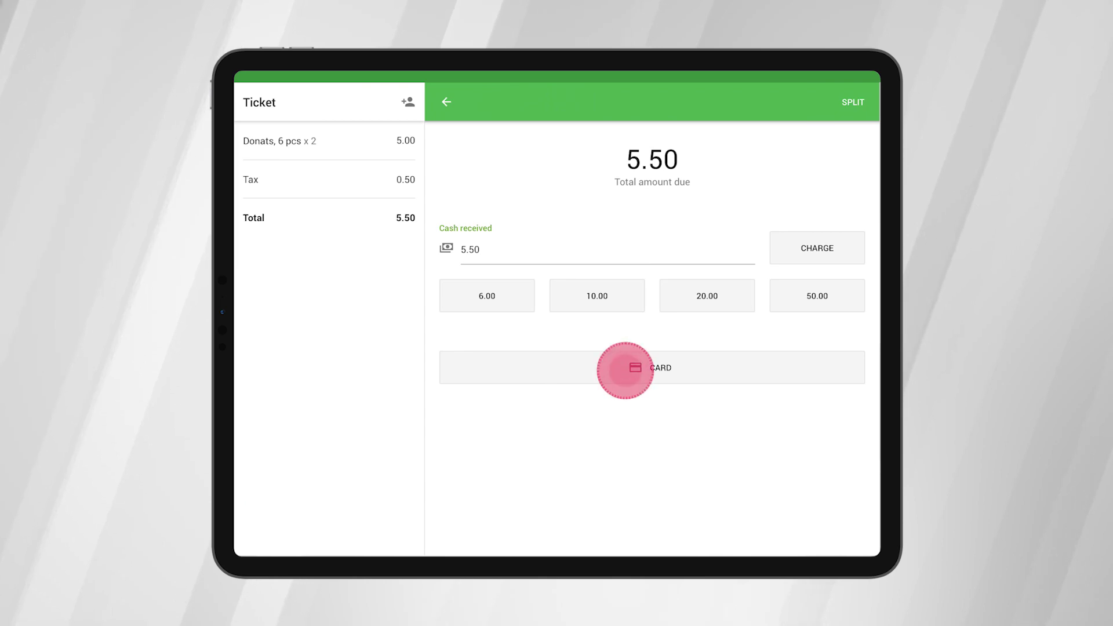
Step: Charge the 15.95 ticket by card, accepting the negative stock alert, then start a fresh sale
click(641, 513)
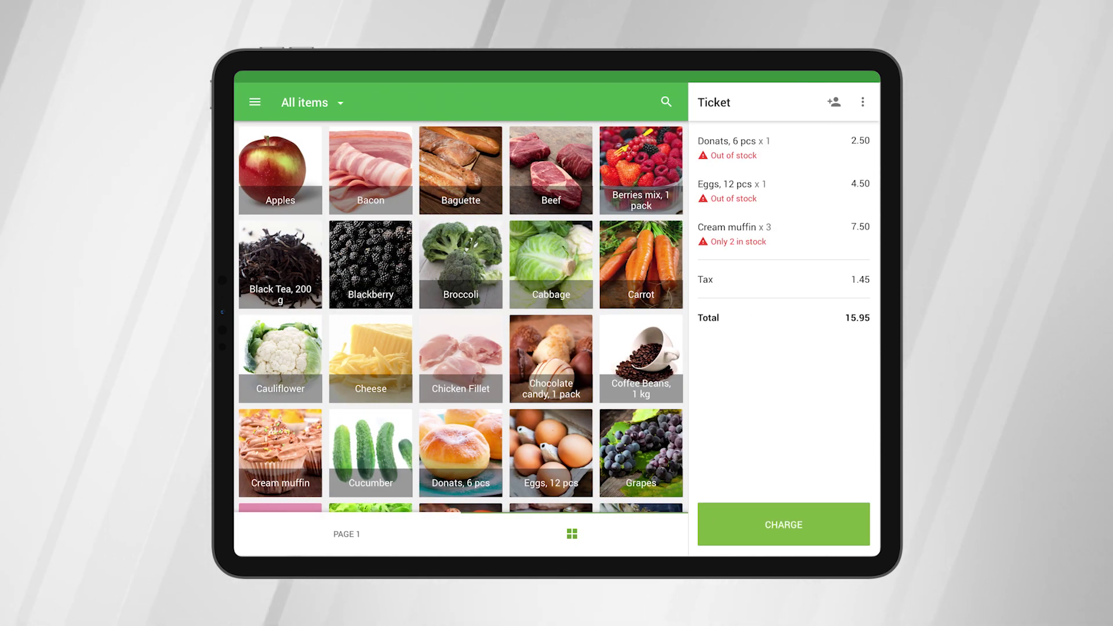
click(783, 524)
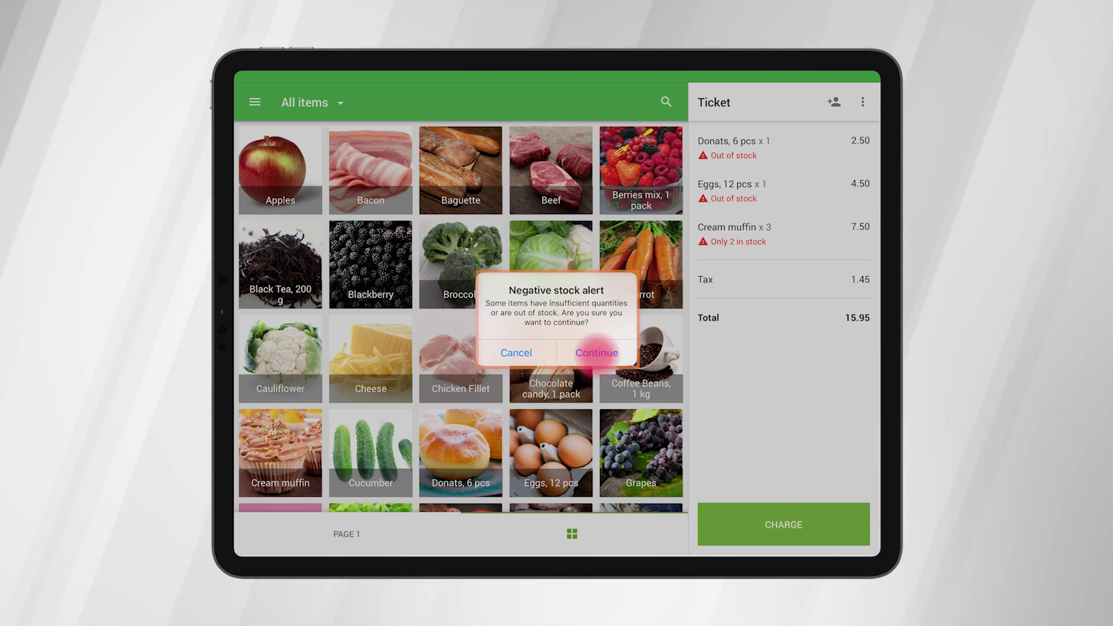
click(596, 353)
click(643, 366)
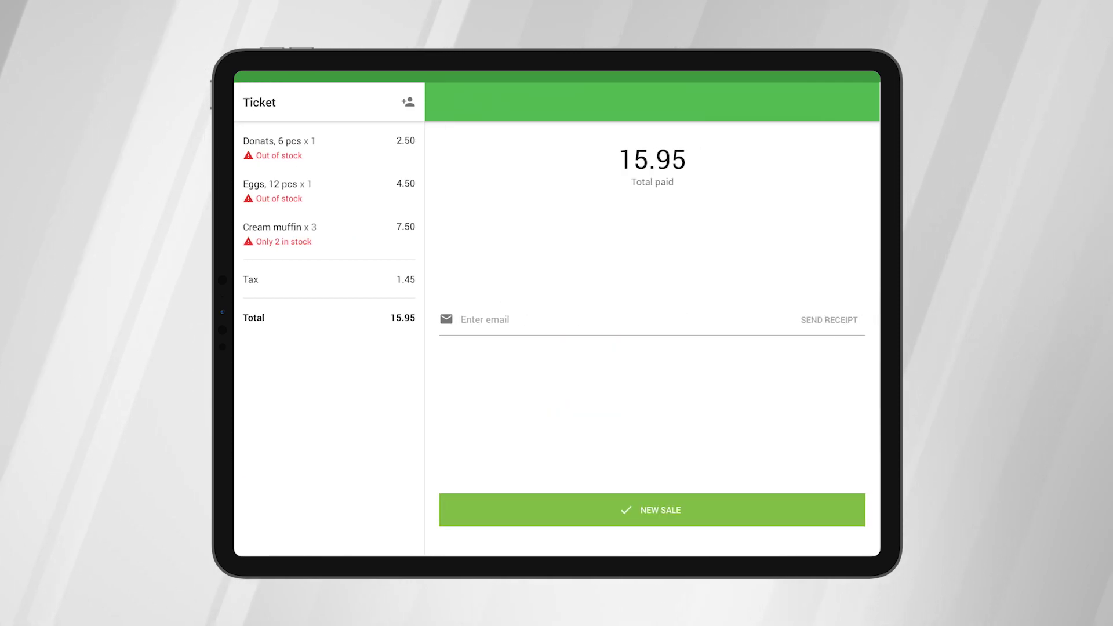
click(651, 510)
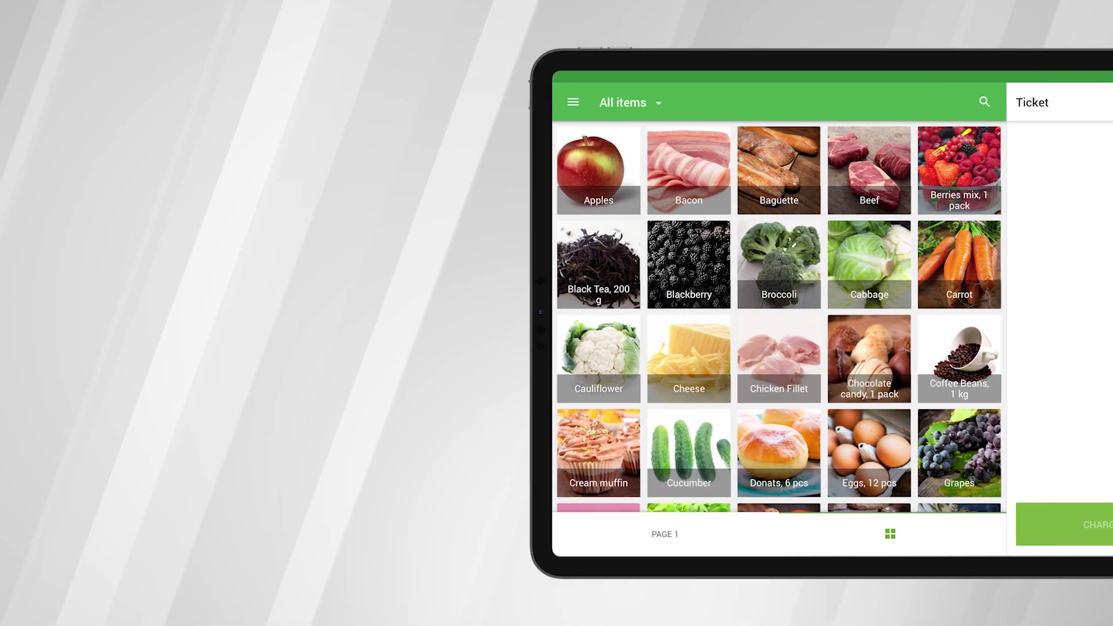